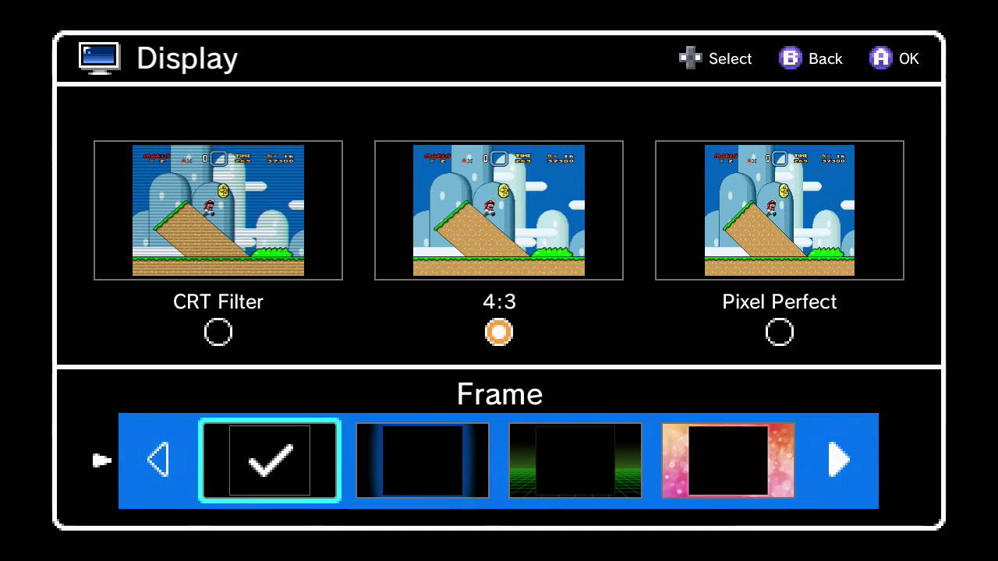
Apply the blue, green-grid, pink sparkle, light-pink, checkered and polka-dot frames in turn
{"action": "key", "text": "Right"}
{"action": "key", "text": "Return"}
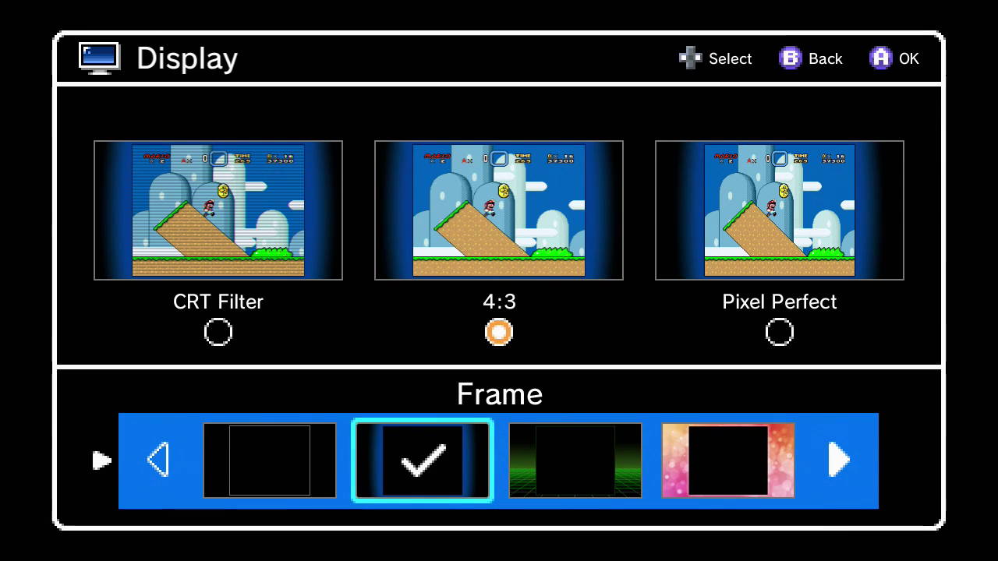
{"action": "key", "text": "Right"}
{"action": "key", "text": "Return"}
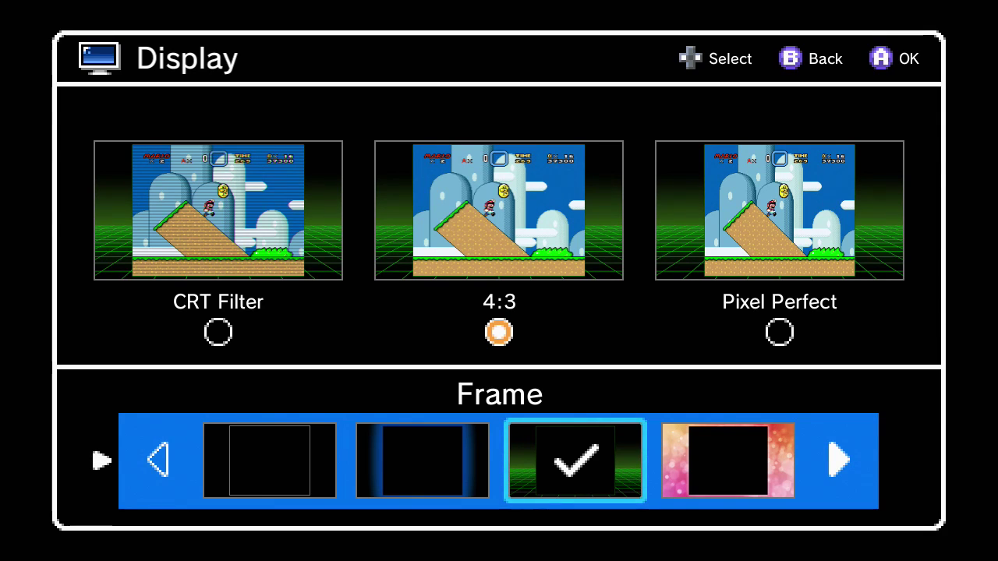
{"action": "key", "text": "Right"}
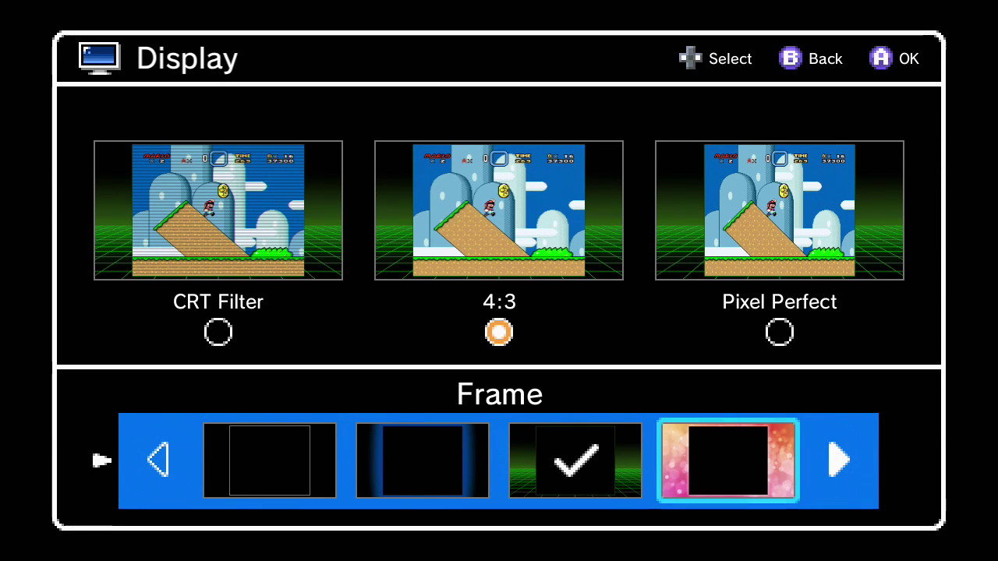
{"action": "key", "text": "Return"}
{"action": "key", "text": "Right"}
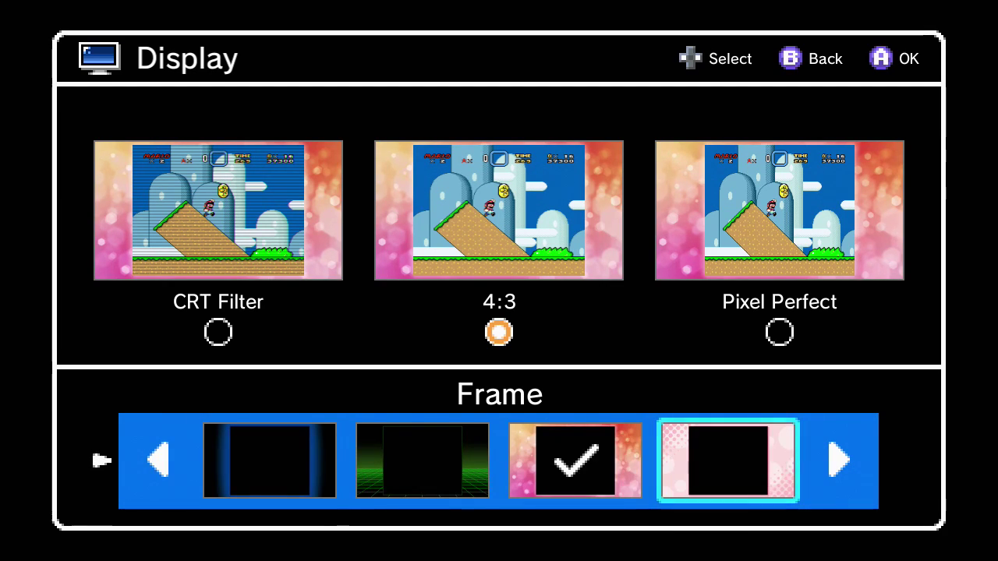
{"action": "key", "text": "Return"}
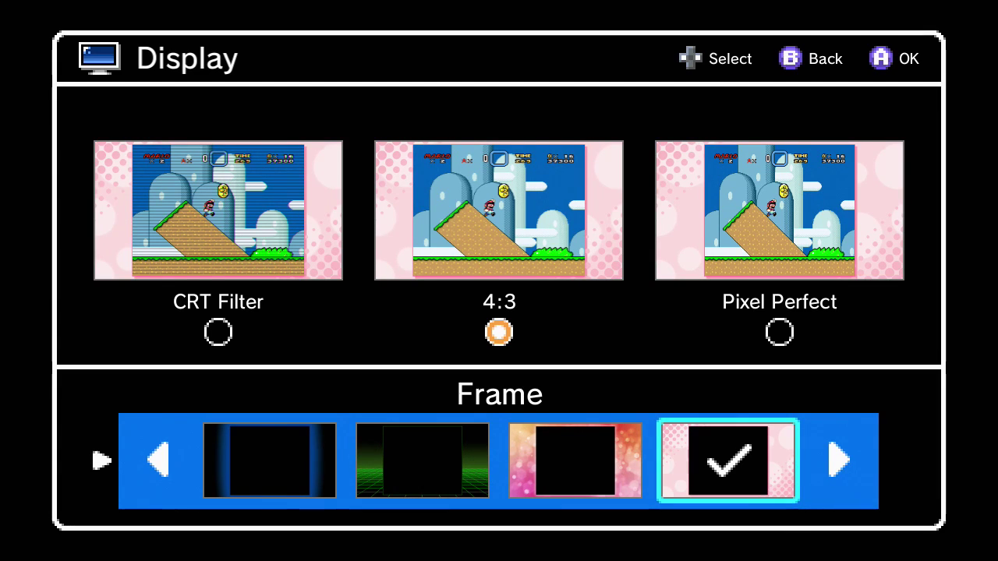
{"action": "key", "text": "Right"}
{"action": "key", "text": "Return"}
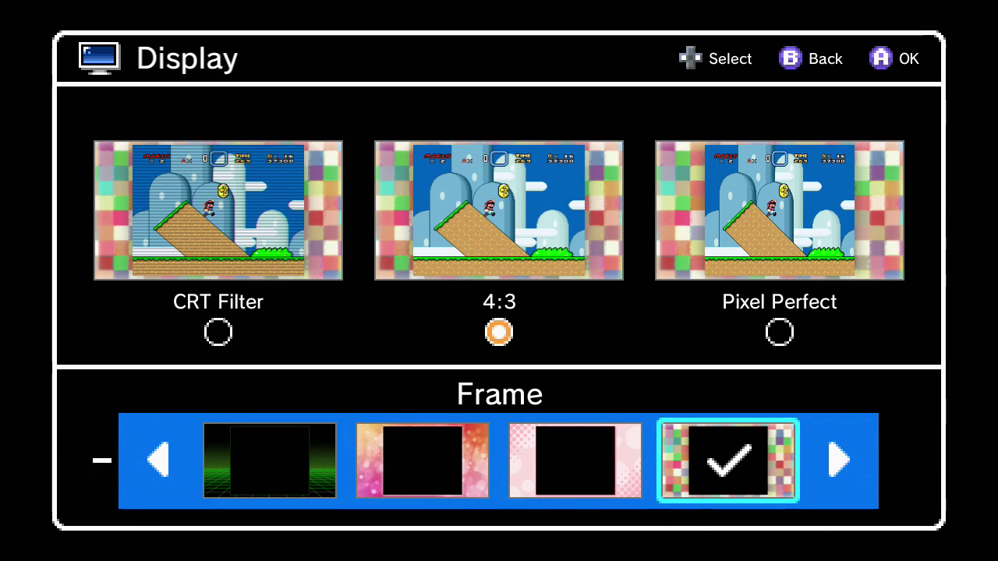
{"action": "key", "text": "Right"}
{"action": "key", "text": "Return"}
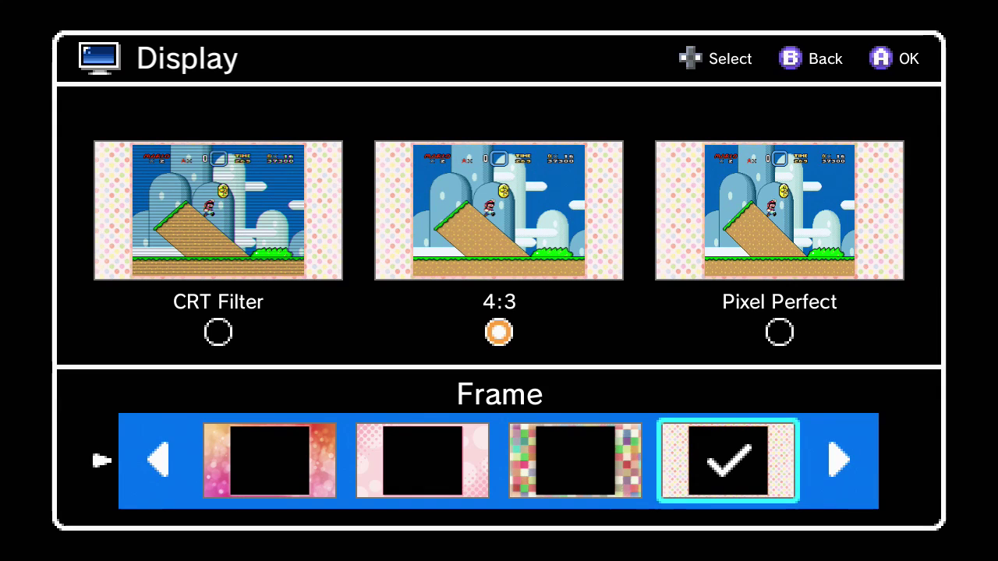
Apply the wood-grain, space nebula, TV-speaker and red-curtain frames, ending on city-skyline
{"action": "key", "text": "Right"}
{"action": "key", "text": "Return"}
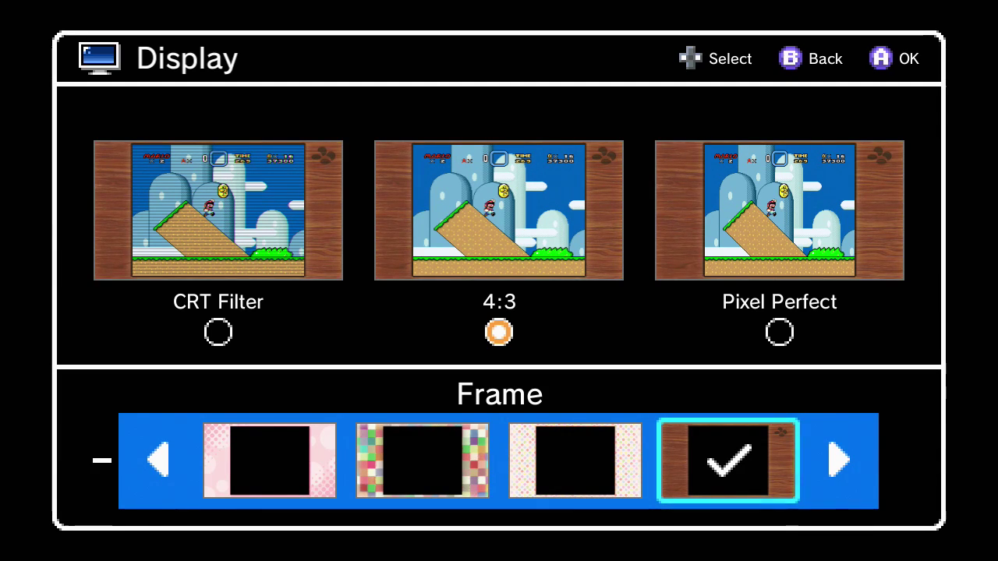
{"action": "key", "text": "Right"}
{"action": "key", "text": "Return"}
{"action": "key", "text": "Right"}
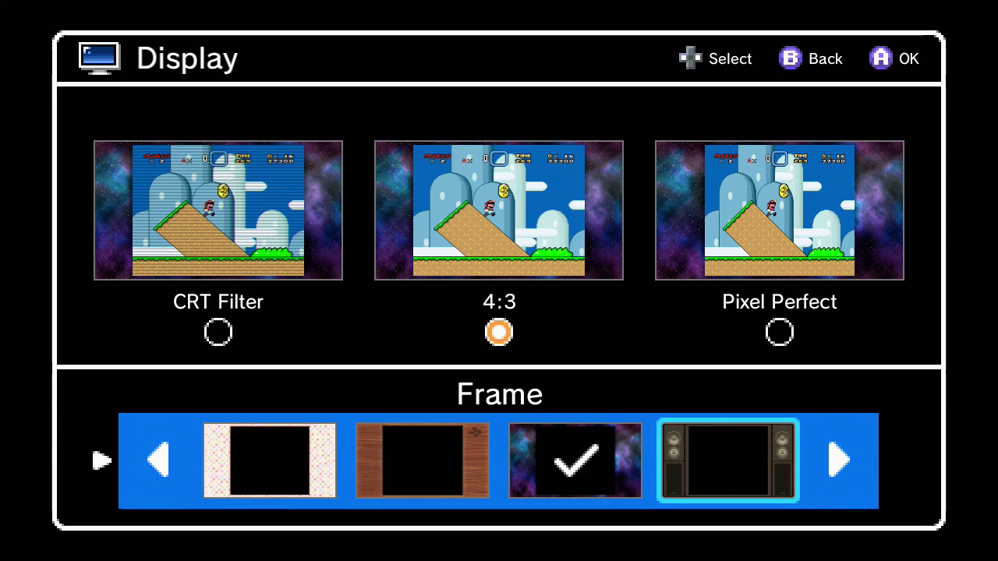
{"action": "key", "text": "Return"}
{"action": "key", "text": "Right"}
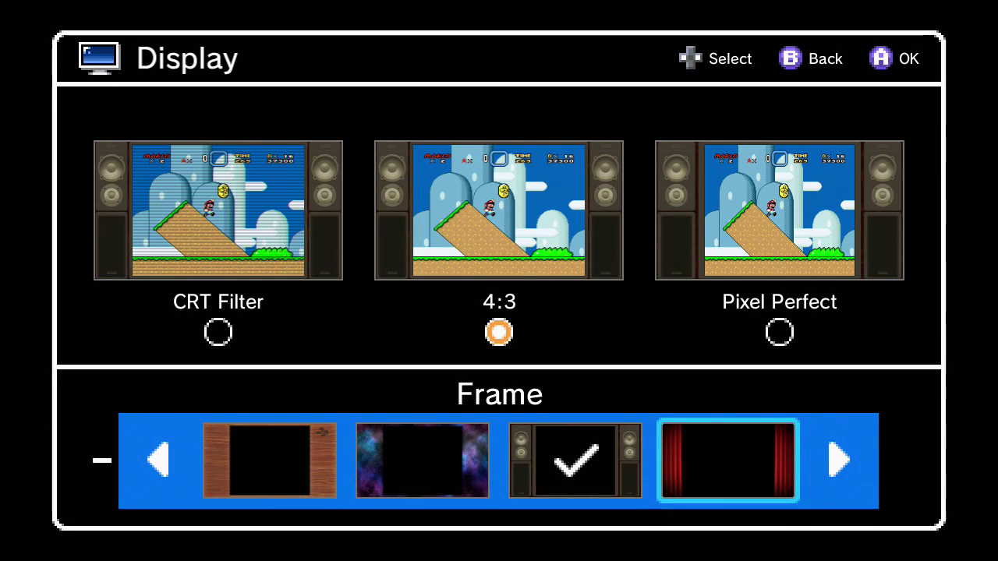
{"action": "key", "text": "Return"}
{"action": "key", "text": "Right"}
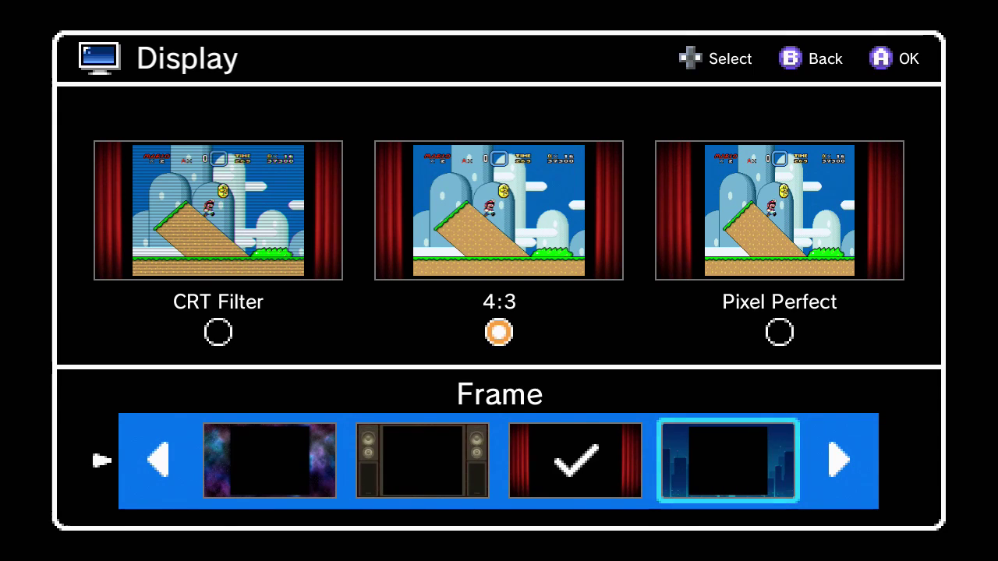
{"action": "key", "text": "Return"}
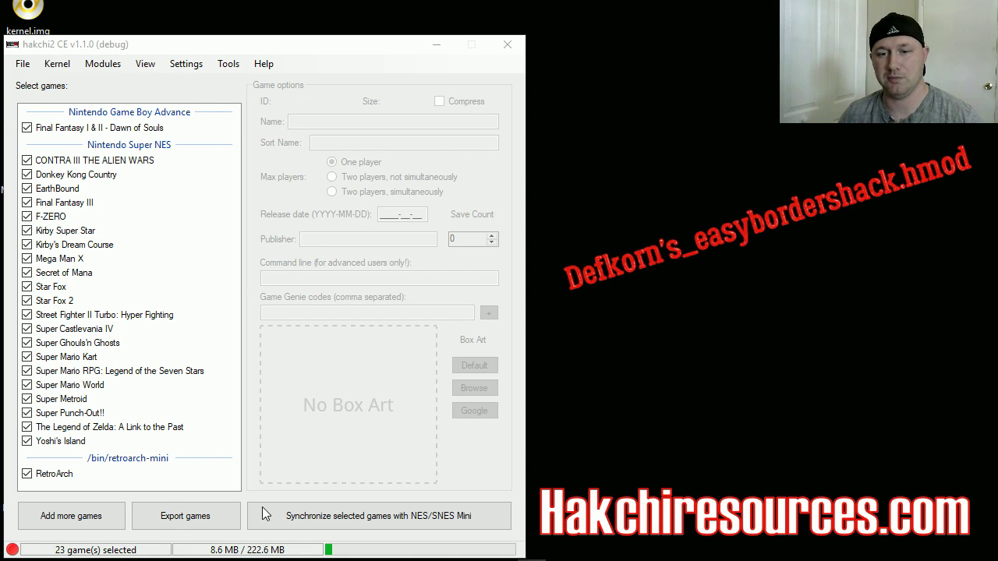
{"action": "left_click", "coordinate": [133, 558]}
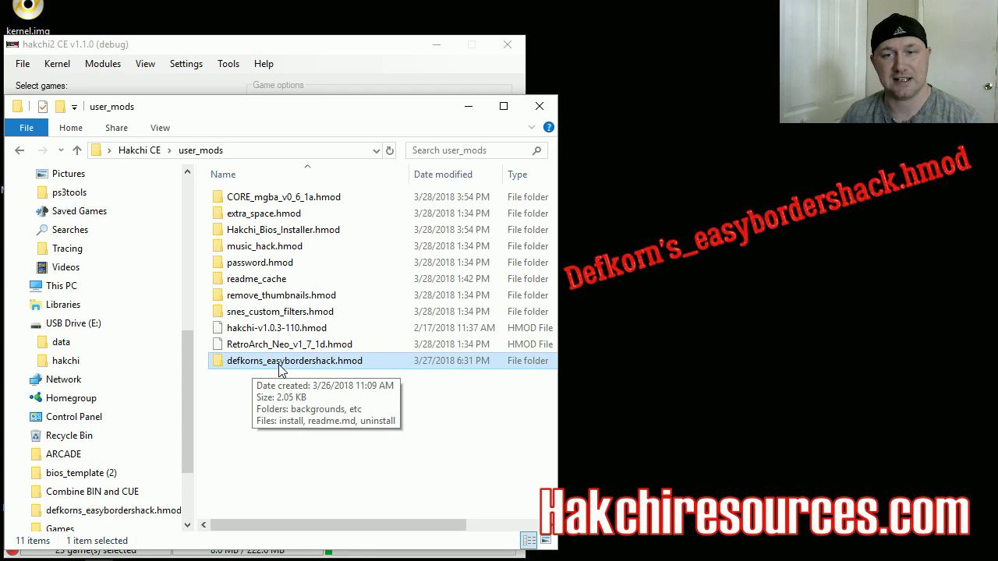
{"action": "double_click", "coordinate": [279, 362]}
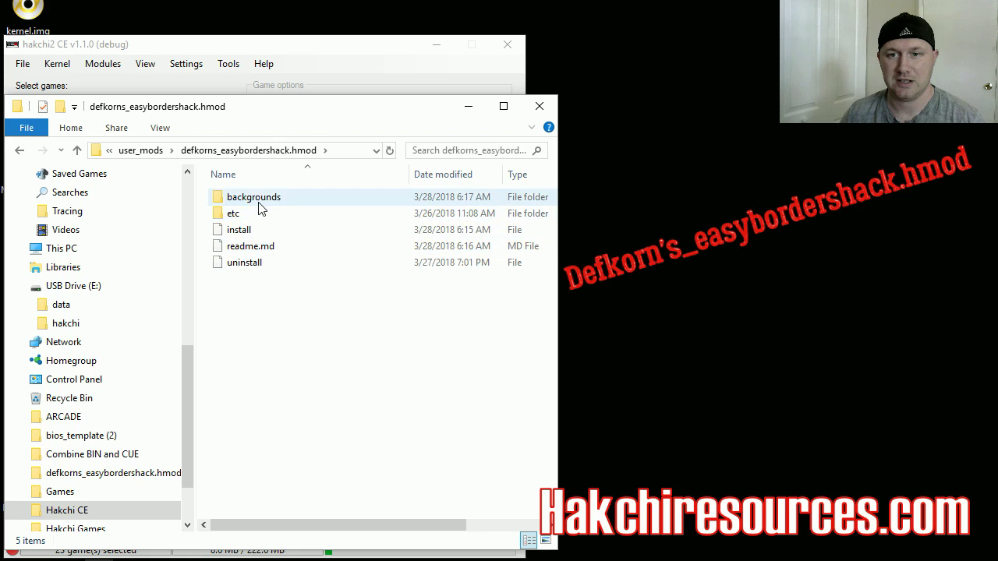
{"action": "double_click", "coordinate": [257, 199]}
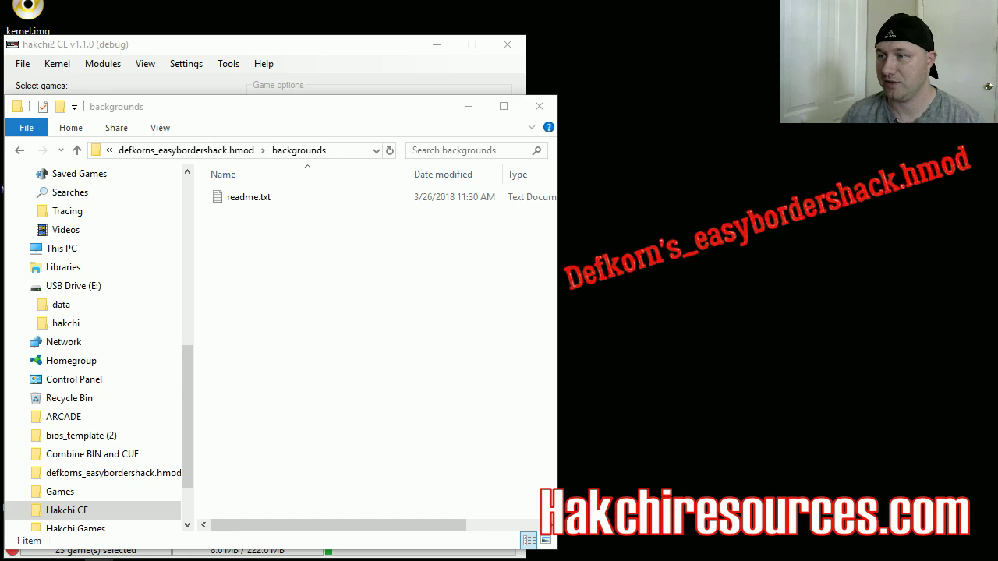
{"action": "left_click", "coordinate": [539, 106]}
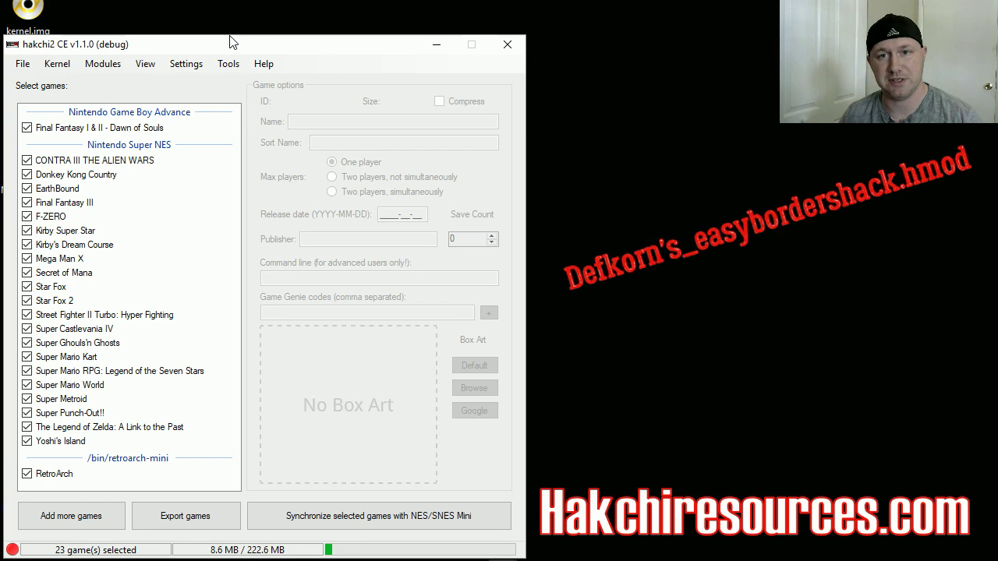
Choose Modules > Install extra modules to show the SNES Mini module selection list
{"action": "left_click", "coordinate": [57, 64]}
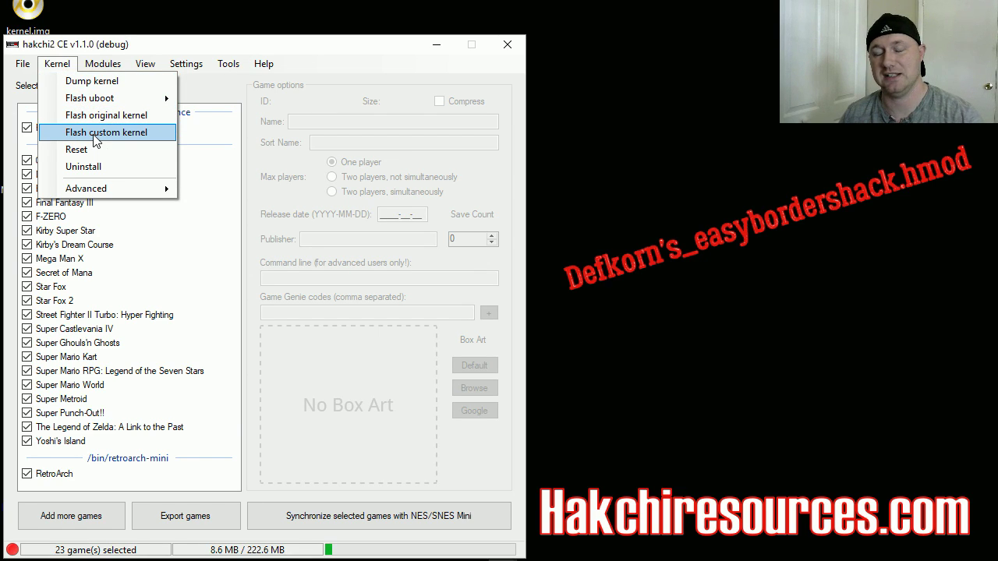
{"action": "mouse_move", "coordinate": [146, 63]}
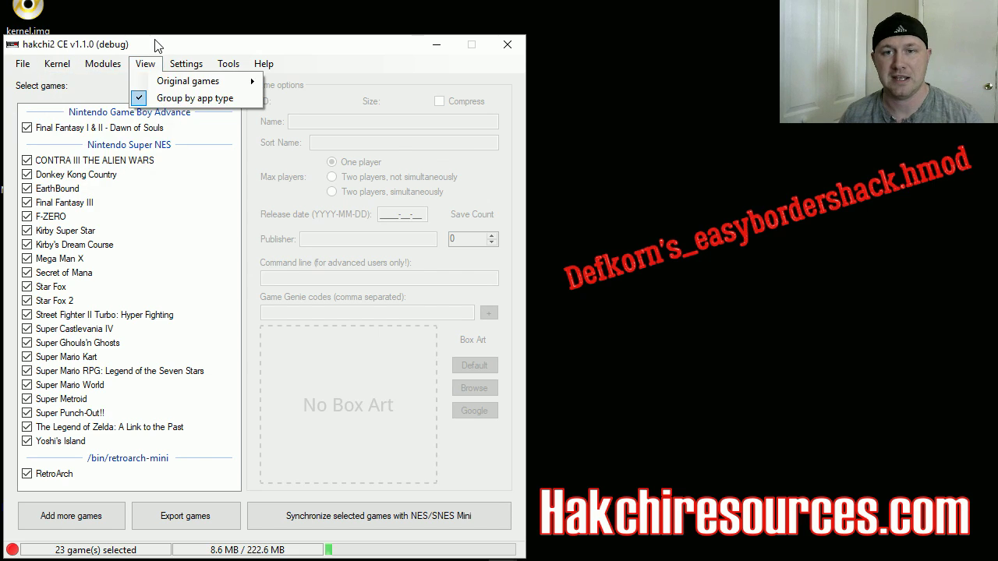
{"action": "left_click", "coordinate": [157, 45]}
{"action": "left_click", "coordinate": [102, 64]}
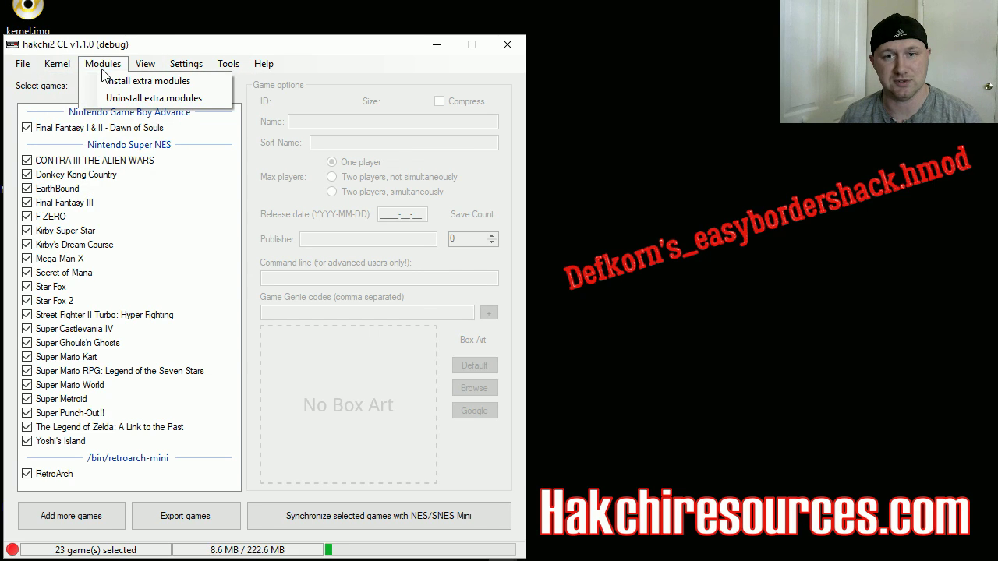
{"action": "left_click", "coordinate": [148, 82]}
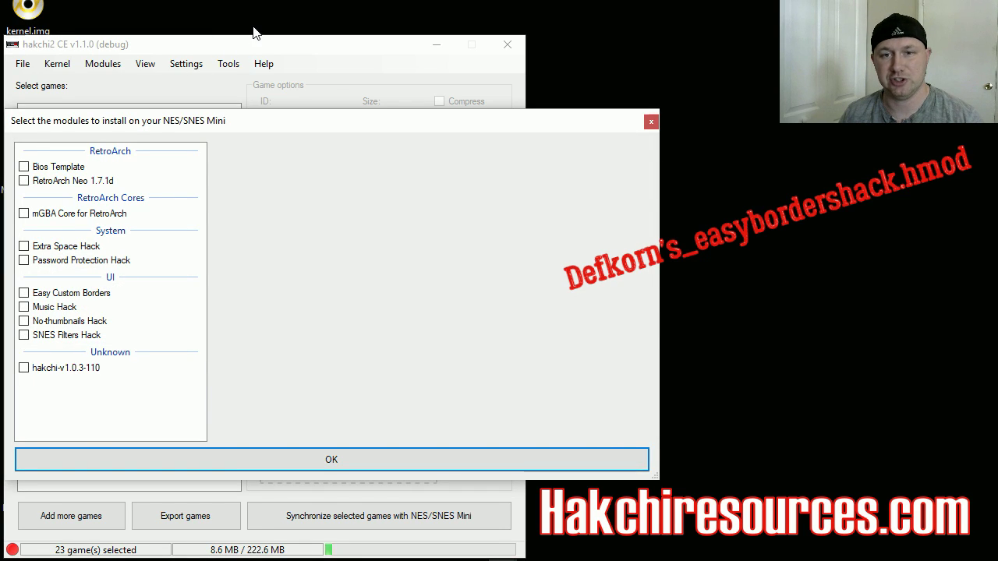
Read the Easy Custom Borders description under UI, then tick it for installation
{"action": "left_click", "coordinate": [81, 293]}
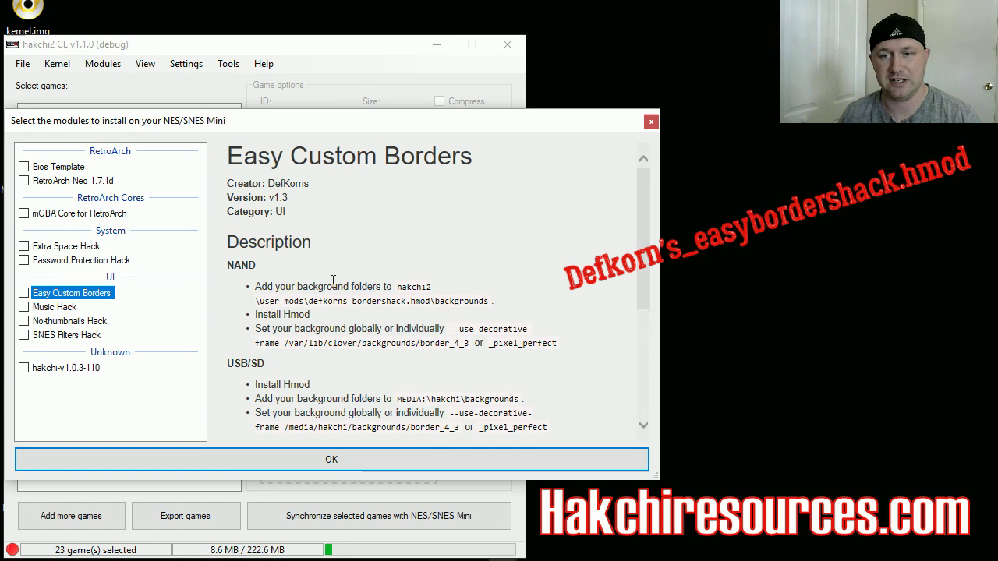
{"action": "scroll", "coordinate": [415, 323], "scroll_direction": "down", "scroll_amount": 6}
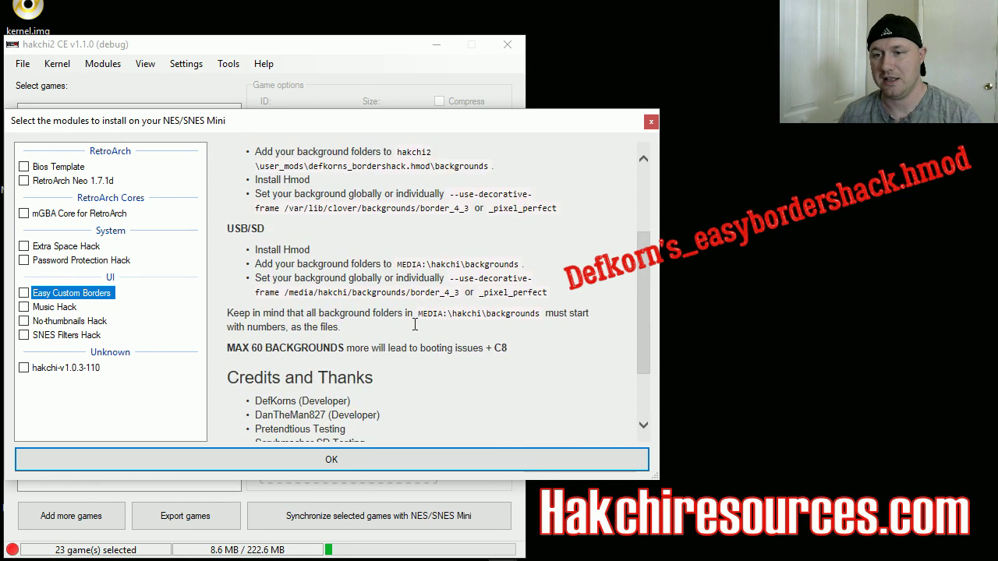
{"action": "scroll", "coordinate": [415, 324], "scroll_direction": "up", "scroll_amount": 4}
{"action": "scroll", "coordinate": [413, 324], "scroll_direction": "down", "scroll_amount": 3}
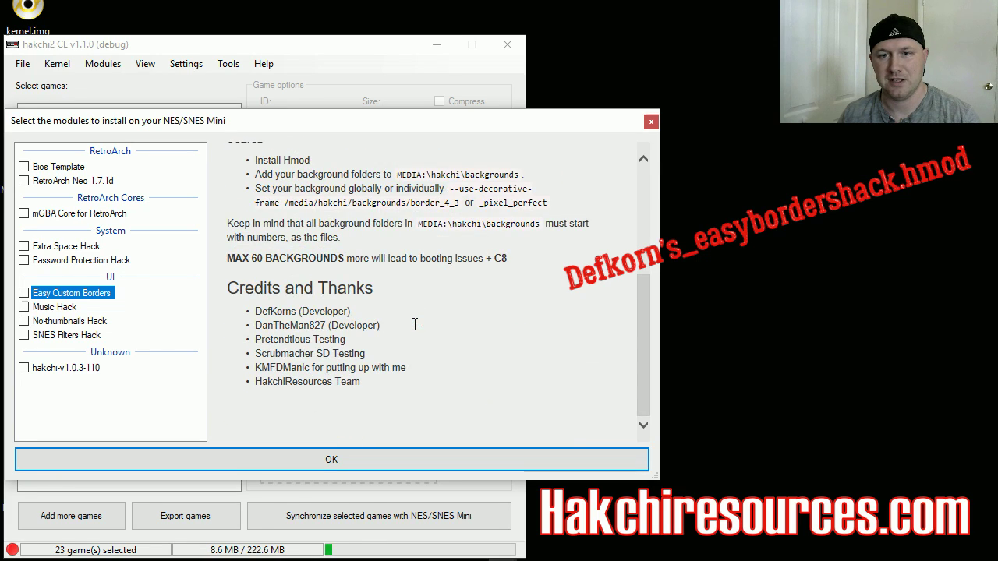
{"action": "scroll", "coordinate": [431, 325], "scroll_direction": "up", "scroll_amount": 8}
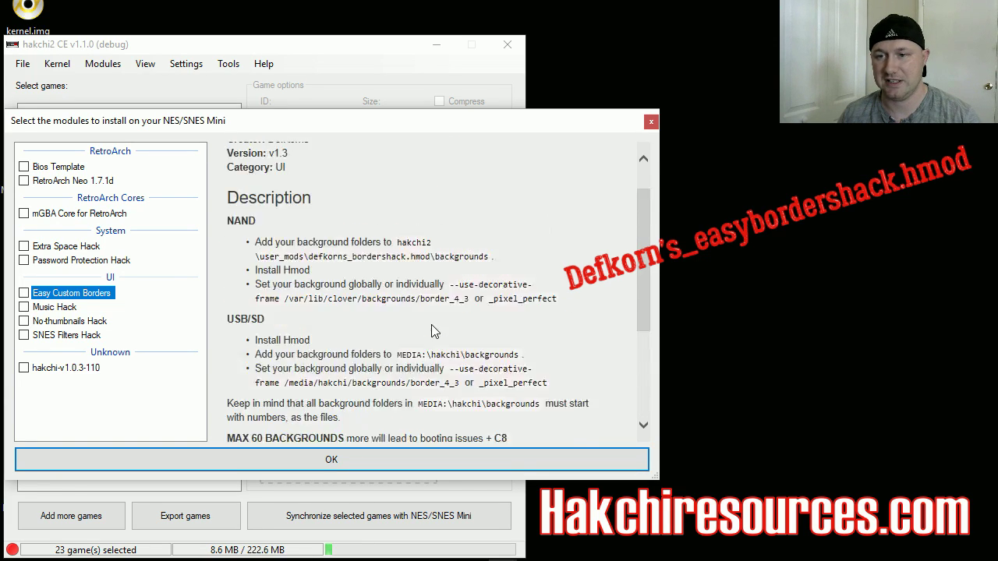
{"action": "left_click", "coordinate": [24, 294]}
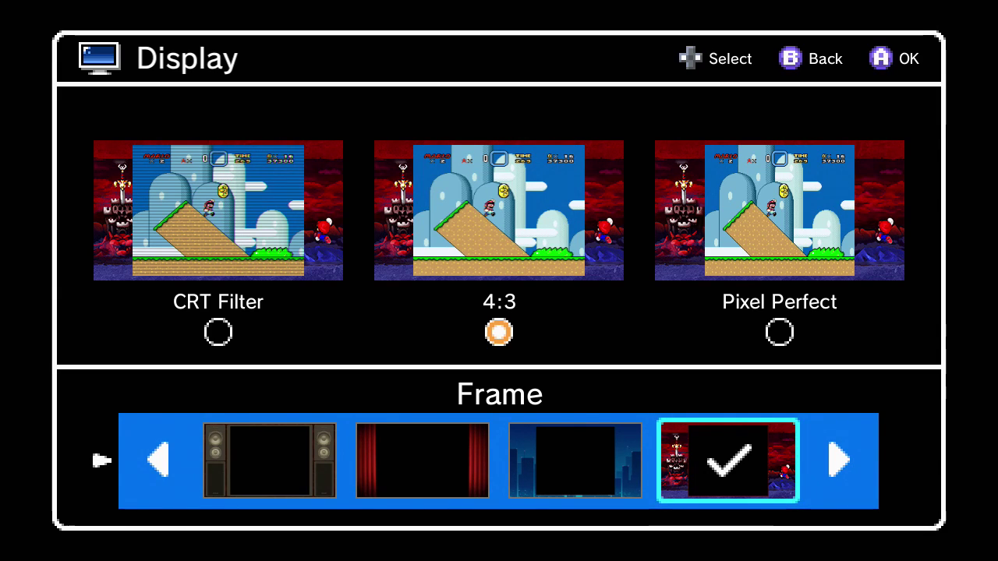
Step the Frame past the Street Fighter and stadium borders to the red castle border
{"action": "key", "text": "Right"}
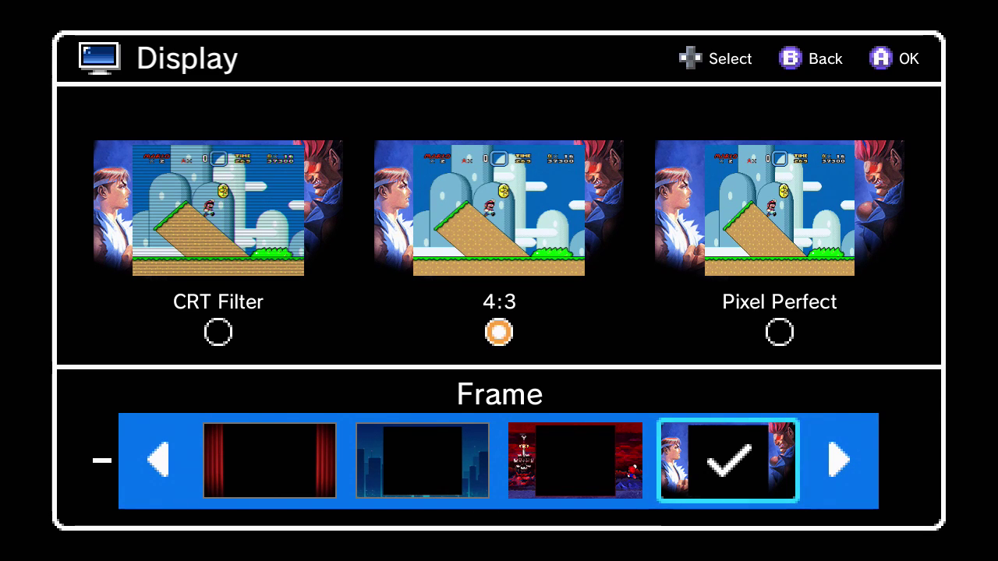
{"action": "key", "text": "Right"}
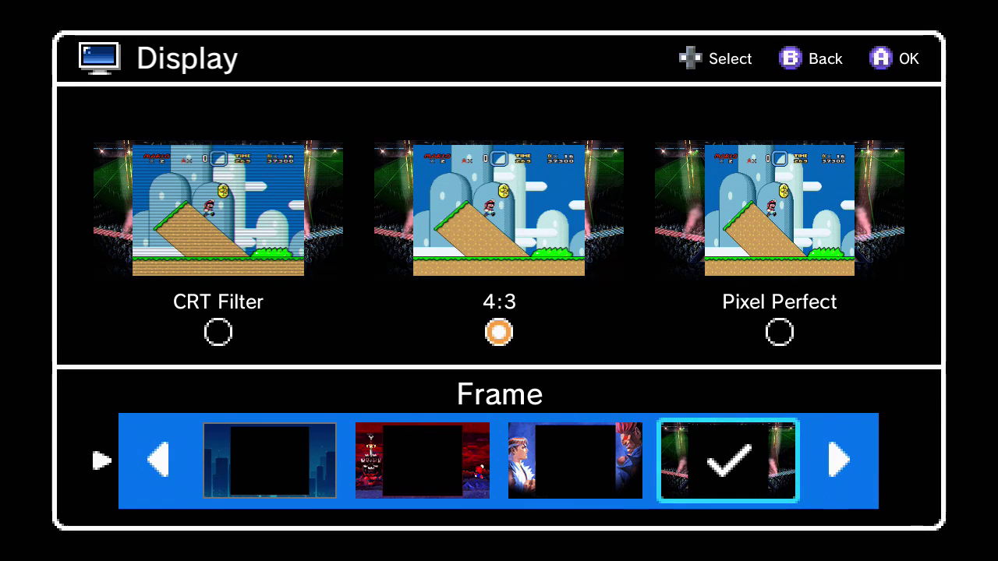
{"action": "key", "text": "Right"}
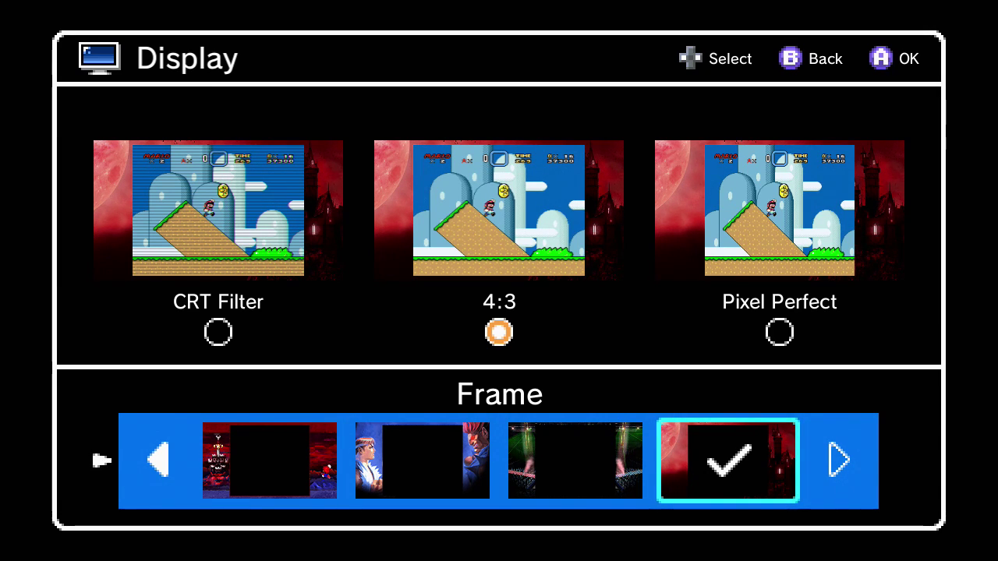
Exit Display settings and browse left through the game carousel past F-ZERO
{"action": "key", "text": "Escape"}
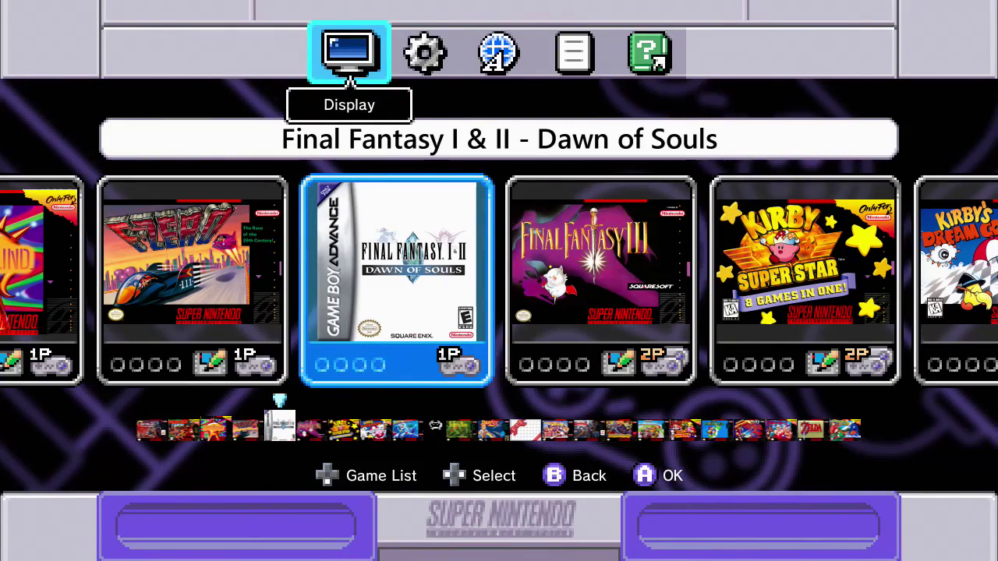
{"action": "key", "text": "Down"}
{"action": "key", "text": "Left"}
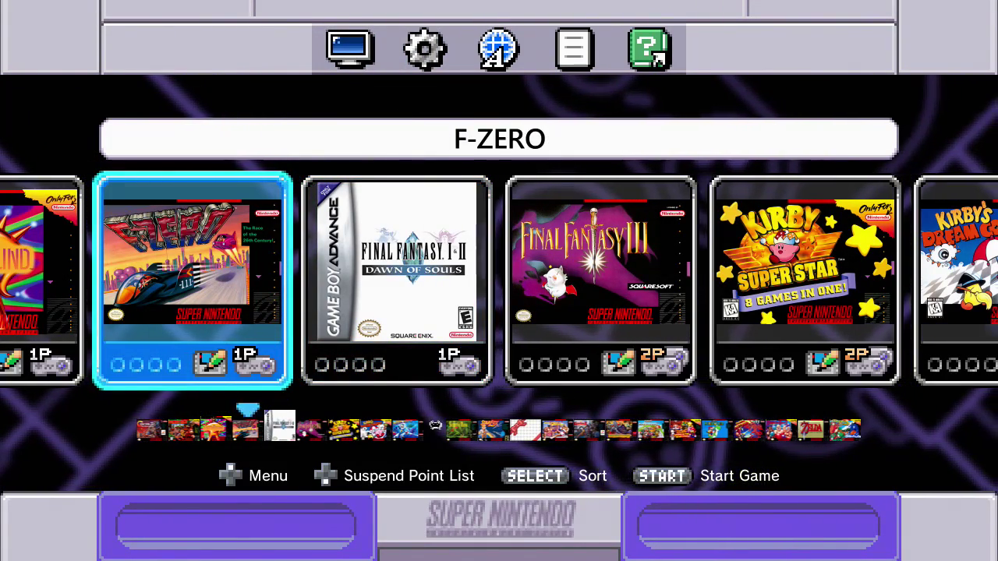
{"action": "key", "text": "Left"}
{"action": "key", "text": "Left"}
{"action": "key", "text": "Left"}
{"action": "key", "text": "Left"}
{"action": "key", "text": "Left"}
{"action": "key", "text": "Left"}
{"action": "key", "text": "Left"}
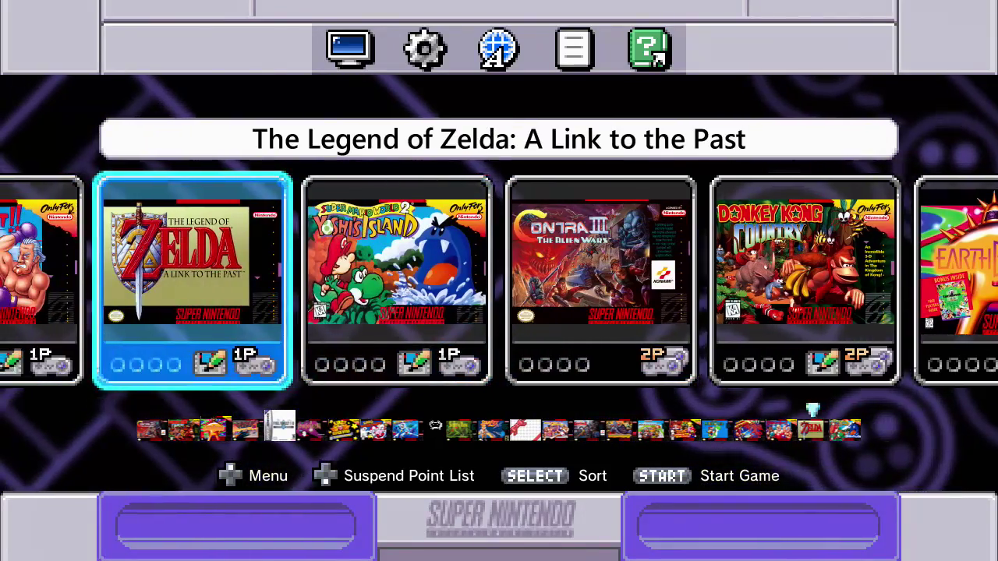
{"action": "key", "text": "Left"}
{"action": "key", "text": "Left"}
{"action": "key", "text": "Left"}
{"action": "key", "text": "Left"}
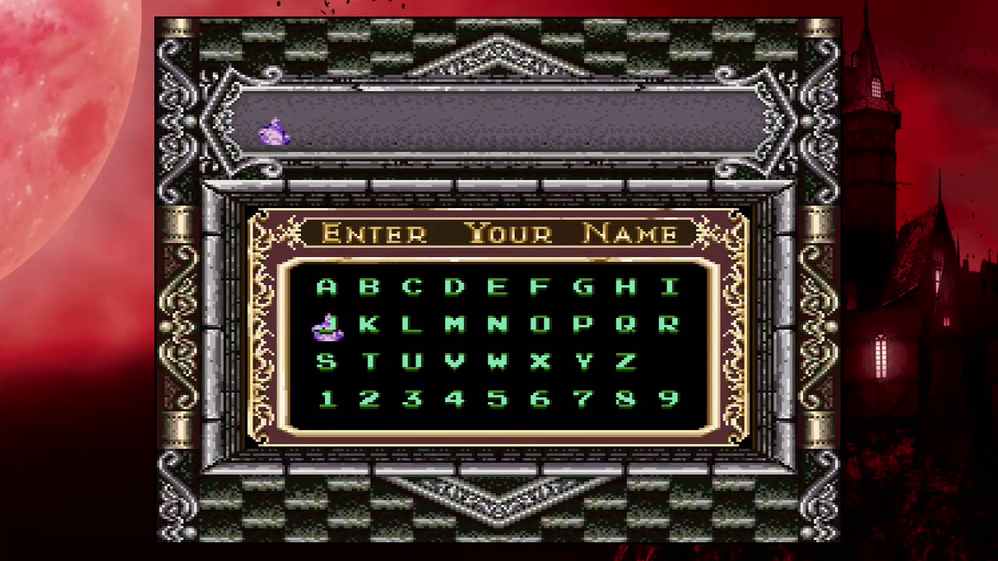
Move through the letters on Super Castlevania IV's Enter Your Name screen
{"action": "key", "text": "Up"}
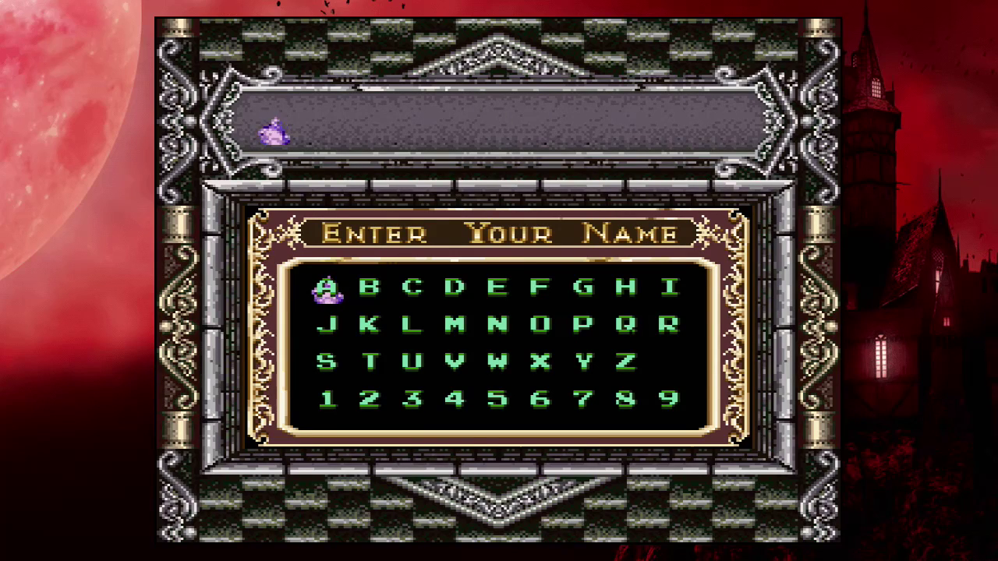